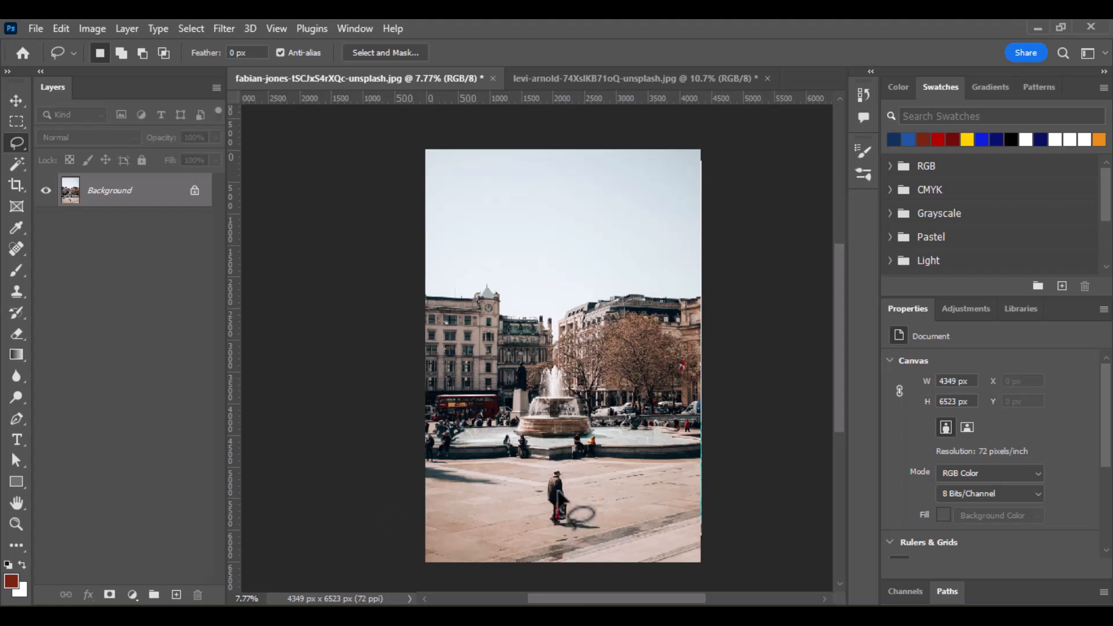
Select the walking man in the plaza, including his shadow, with a loose freehand outline using the Lasso tool
scroll(582, 514, "up", 5)
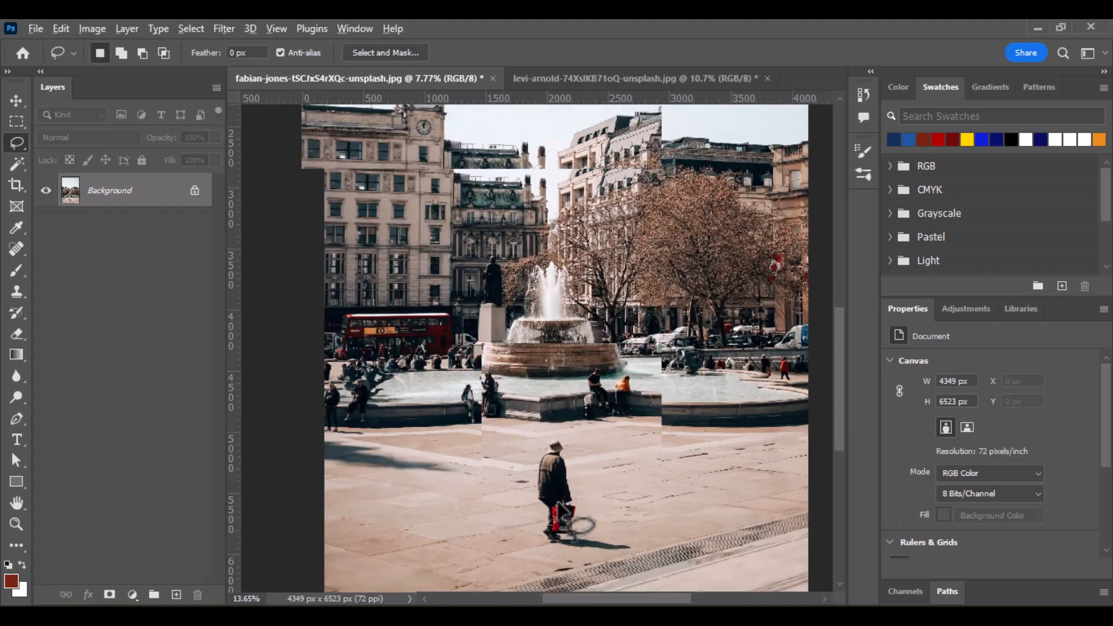
scroll(592, 494, "down", 2)
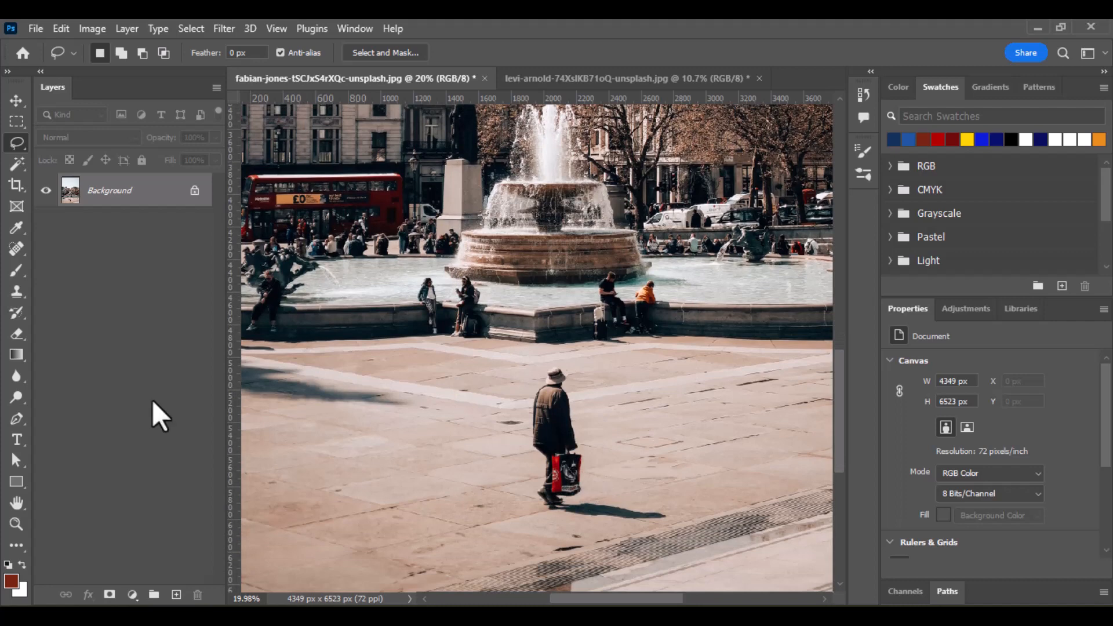
right_click(14, 149)
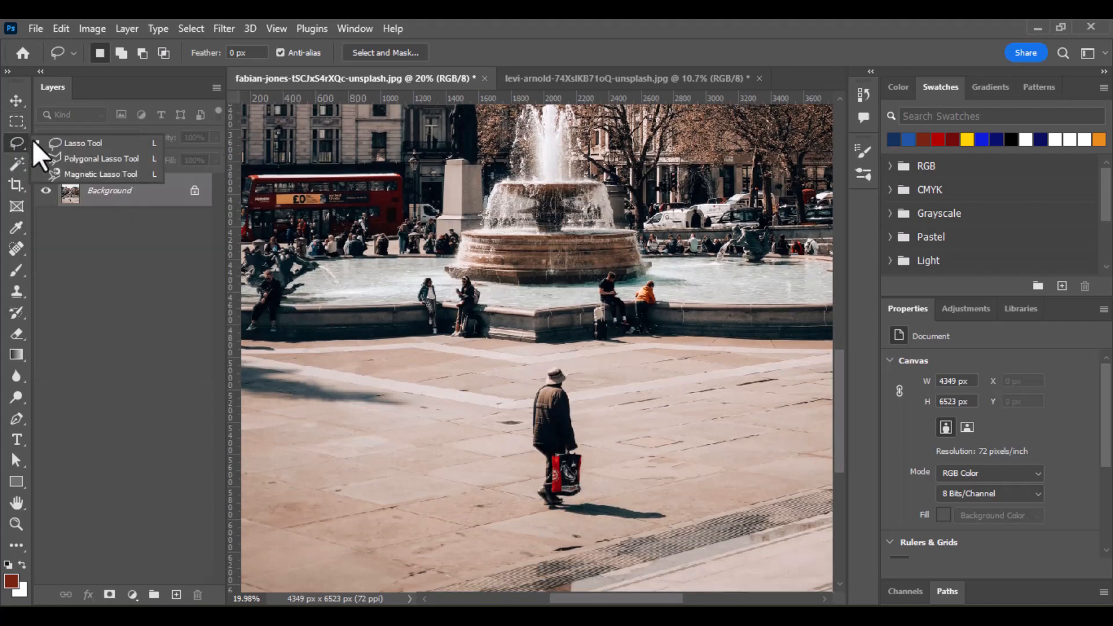
left_click(81, 142)
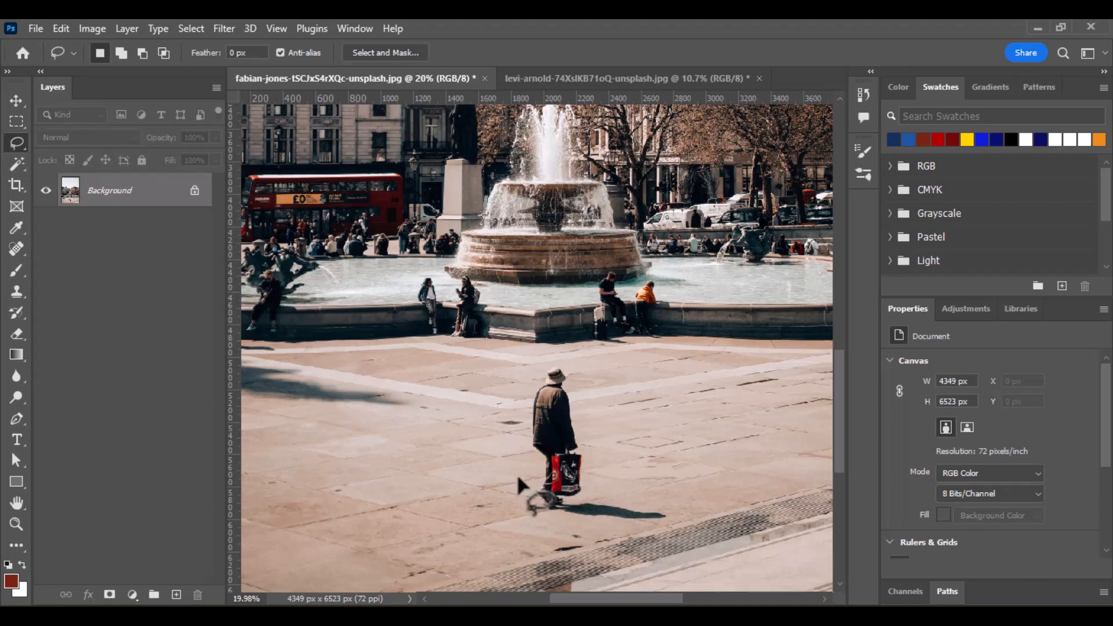
mouse_move(527, 476)
left_mouse_down()
mouse_move(518, 400)
mouse_move(547, 364)
mouse_move(573, 361)
mouse_move(597, 493)
mouse_move(668, 510)
mouse_move(670, 522)
mouse_move(549, 520)
mouse_move(532, 515)
mouse_move(528, 478)
left_mouse_up()
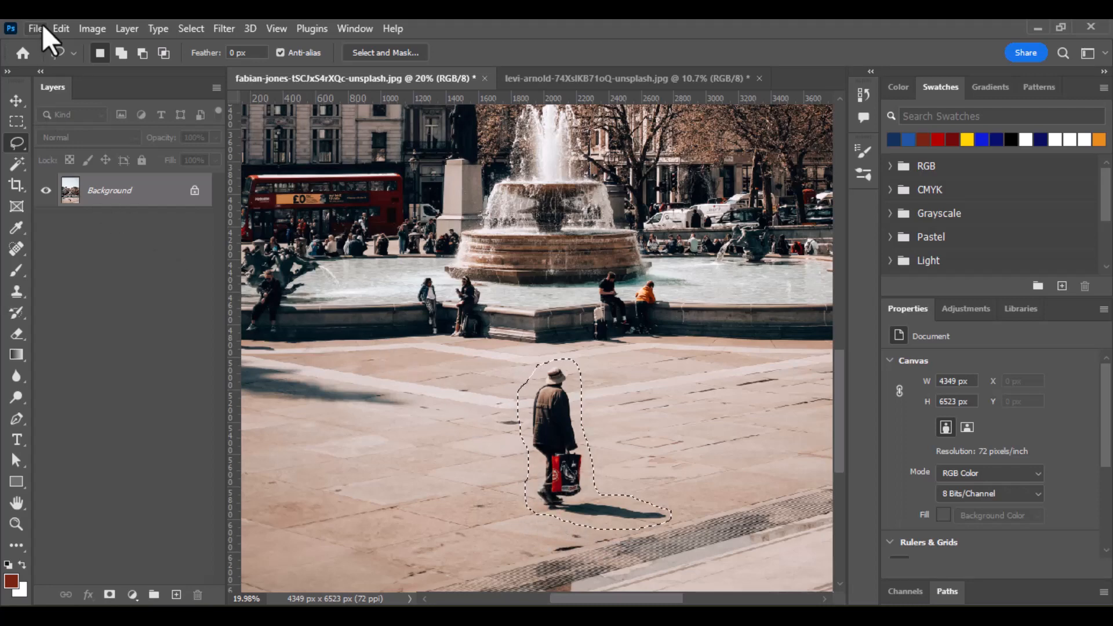
Remove the man and his shadow with Content-Aware Fill output to a new layer, and clear the selection
left_click(60, 29)
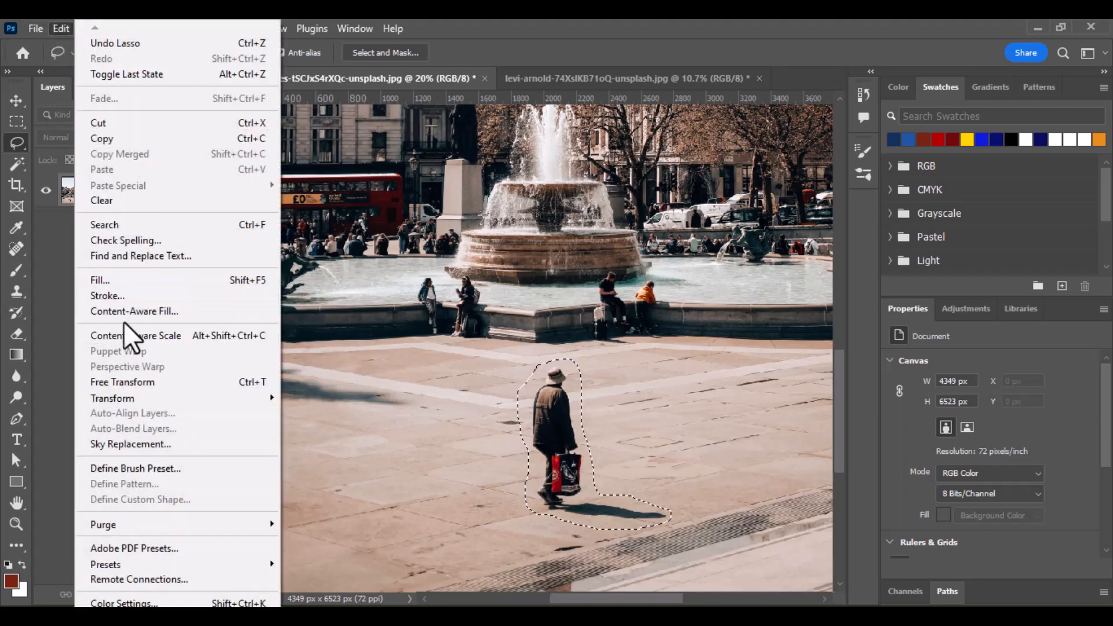
left_click(187, 313)
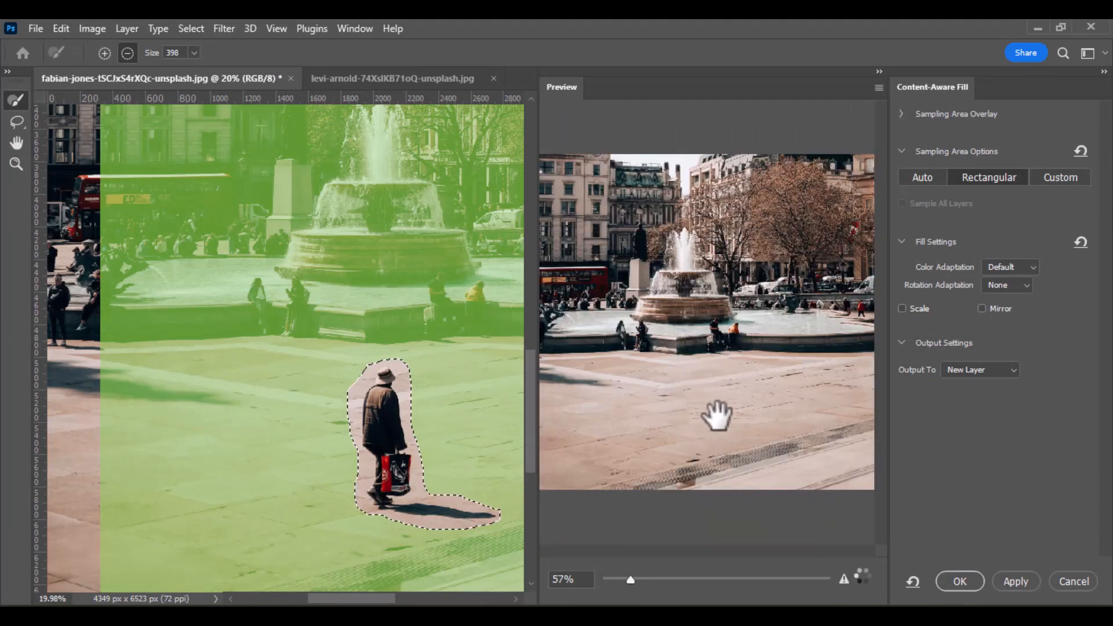
left_click(961, 576)
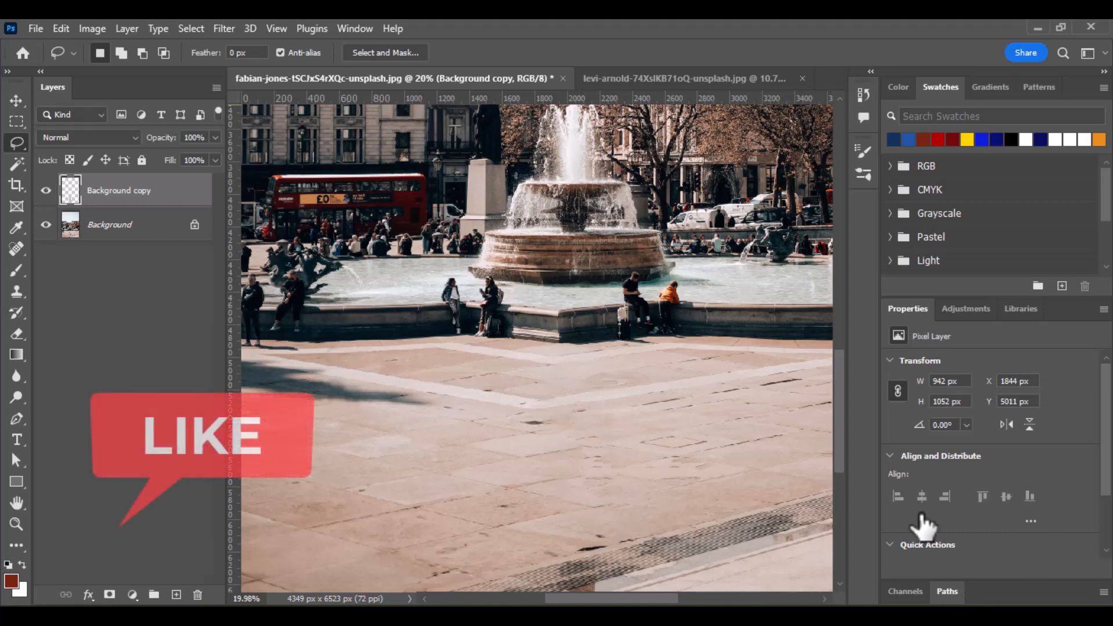
left_click(443, 465)
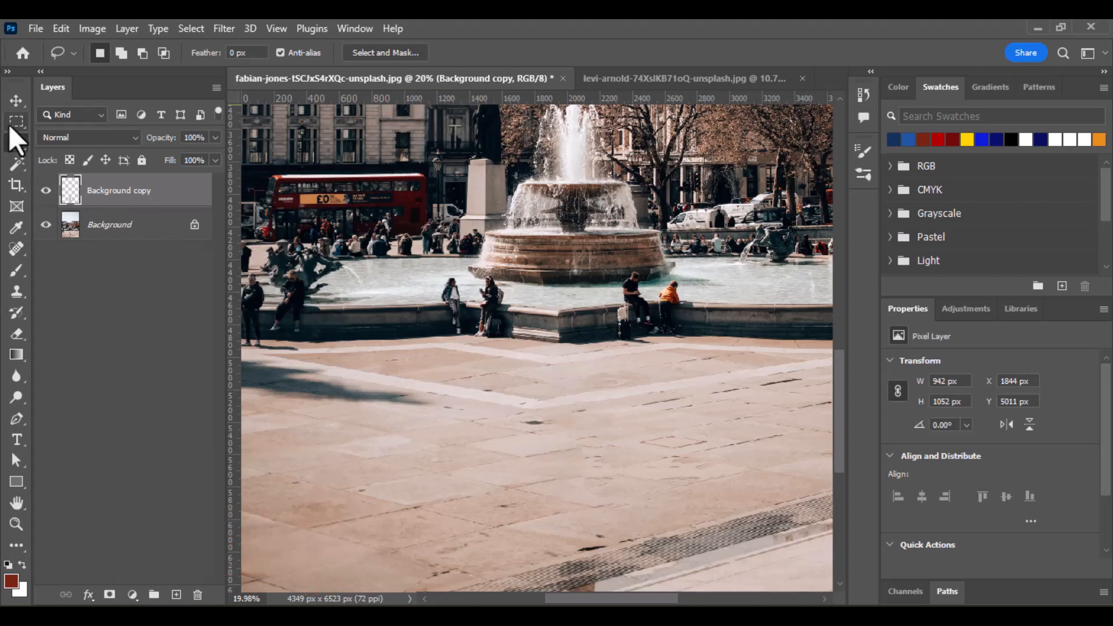
Shift the fill layer aside to expose the man beneath it, and undo the move
left_click(17, 101)
left_click_drag(576, 423, 622, 426)
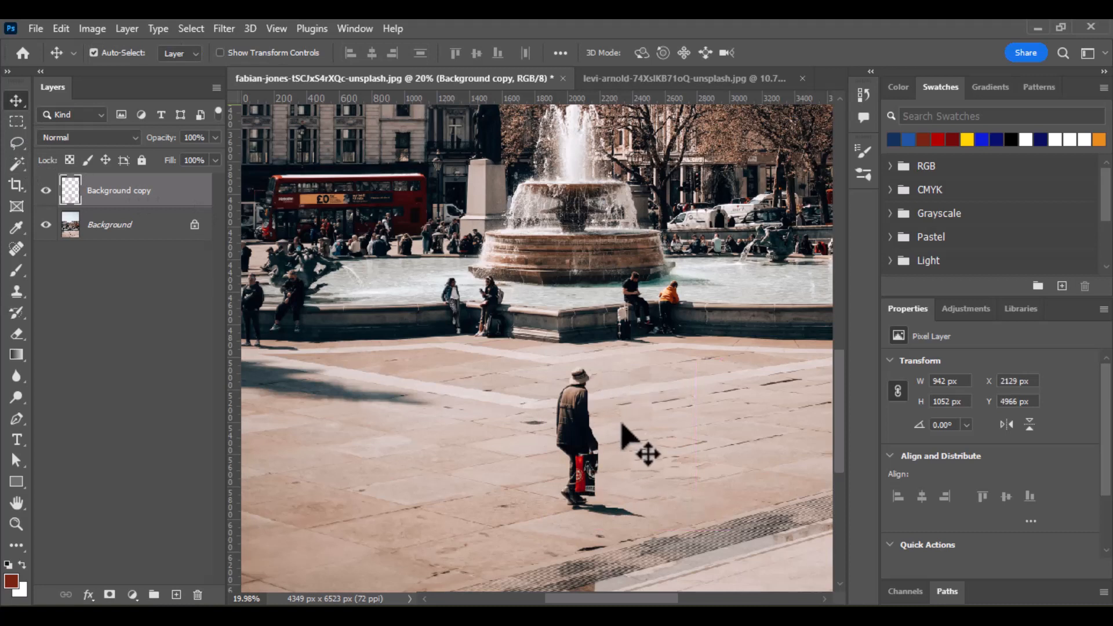
key("ctrl")
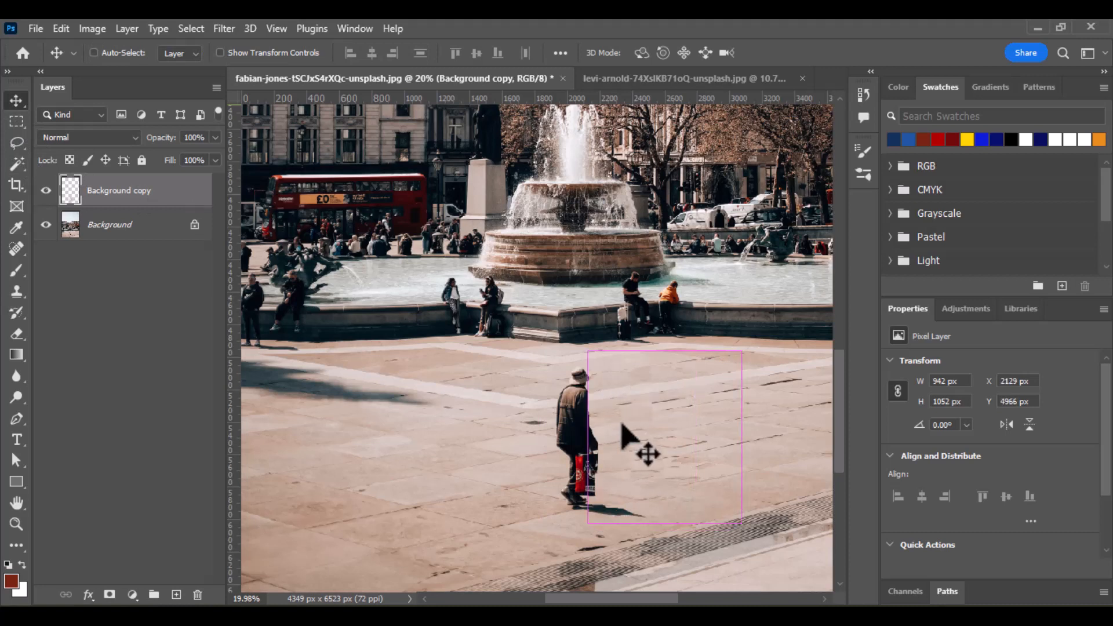
key("ctrl+z")
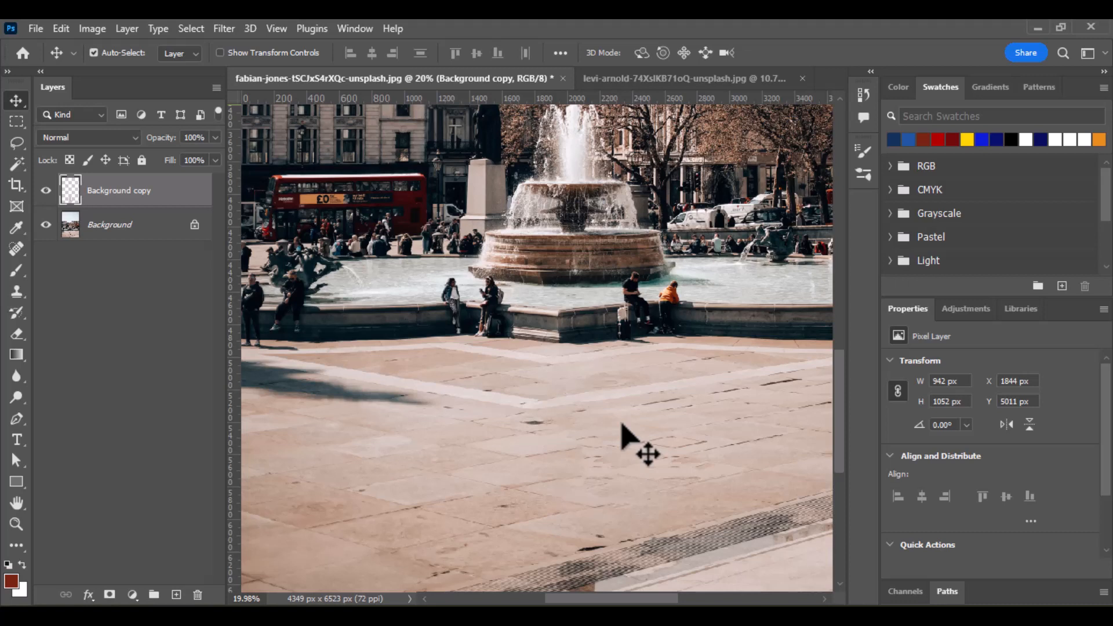
Merge the Background copy layer with the Background layer
key("ctrl")
left_click(112, 226, "ctrl")
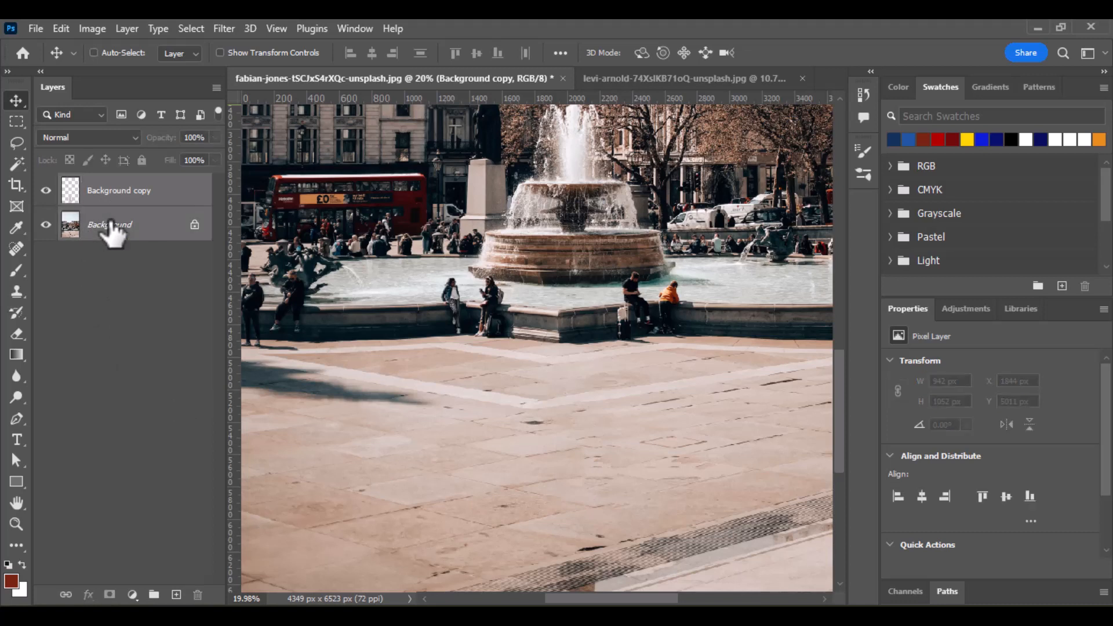
key("ctrl+e")
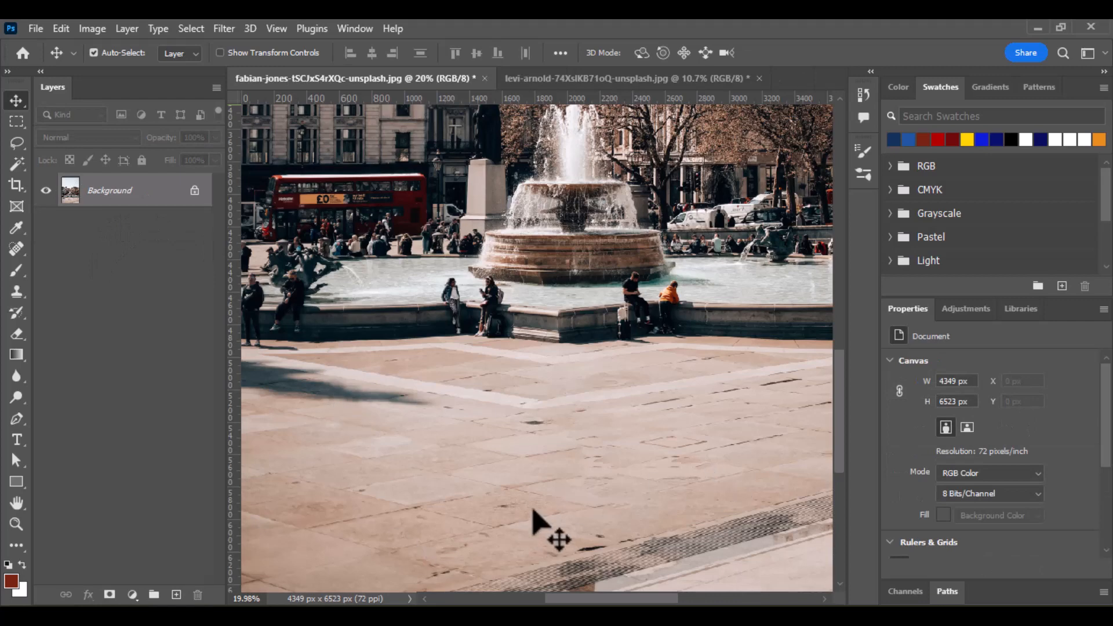
scroll(580, 435, "down", 3)
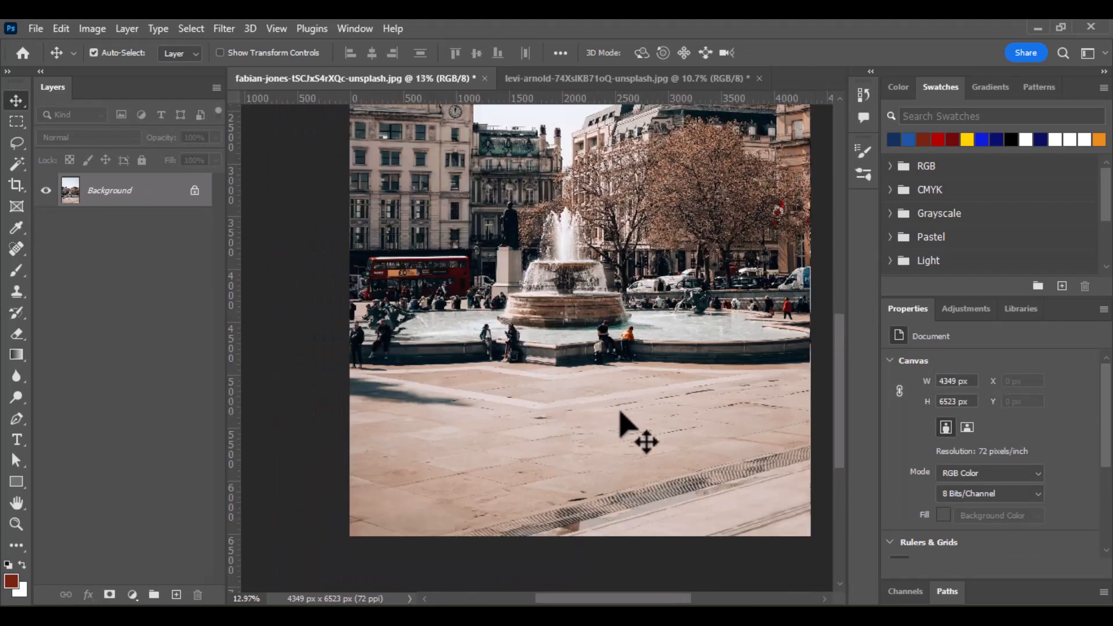
scroll(653, 426, "down", 2)
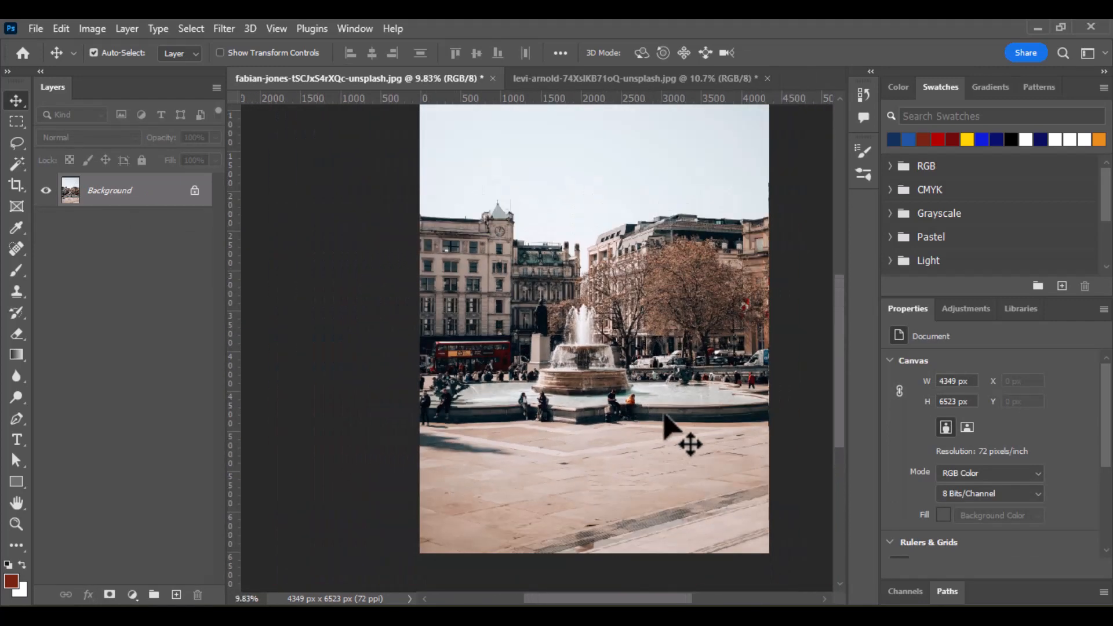
scroll(665, 416, "up", 1)
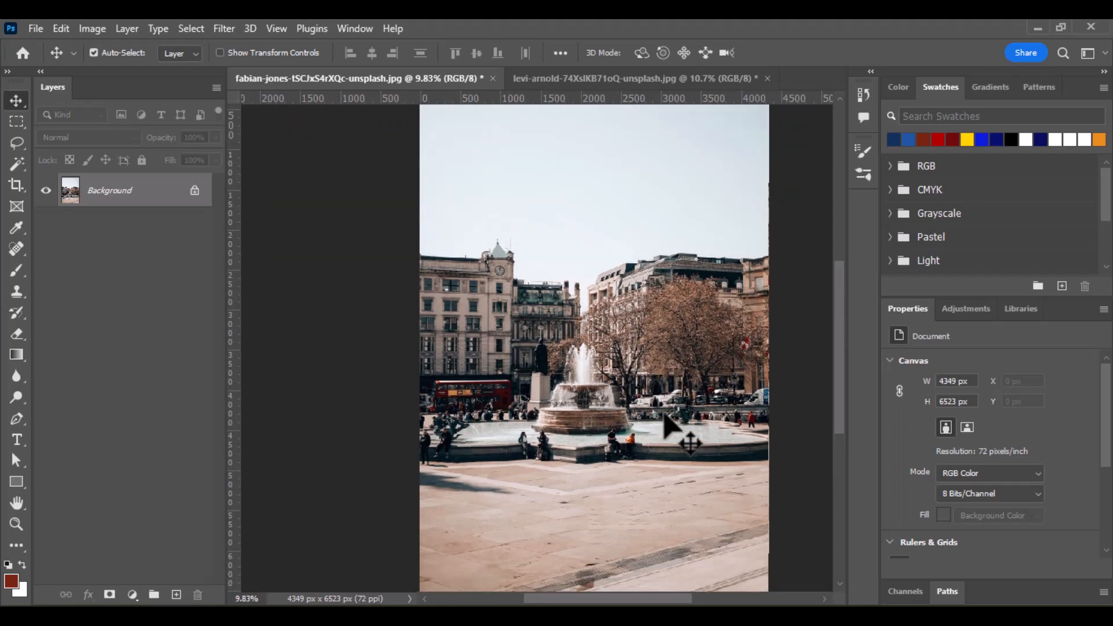
scroll(662, 400, "up", 1)
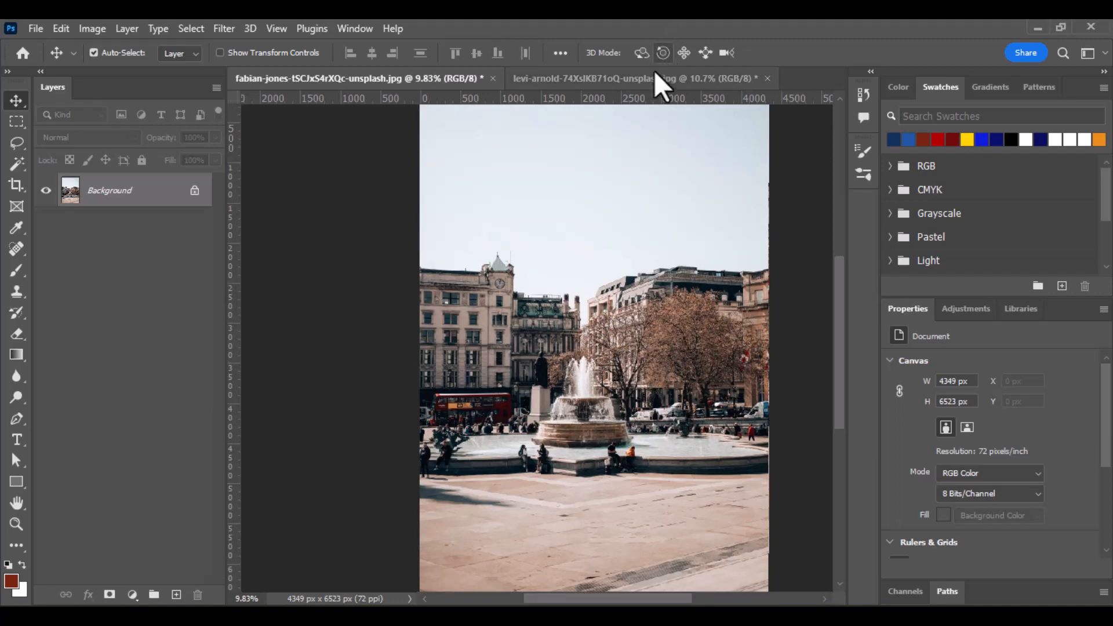
Switch to the sea photo and outline the small swimmer near its lower edge with the Lasso tool
left_click(649, 85)
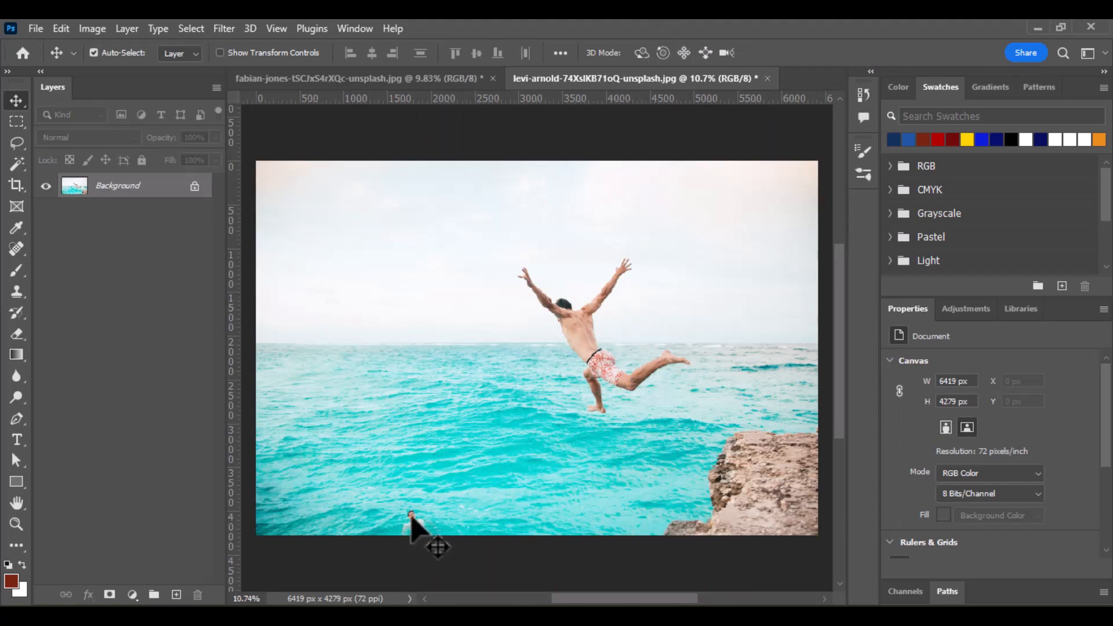
left_click(16, 140)
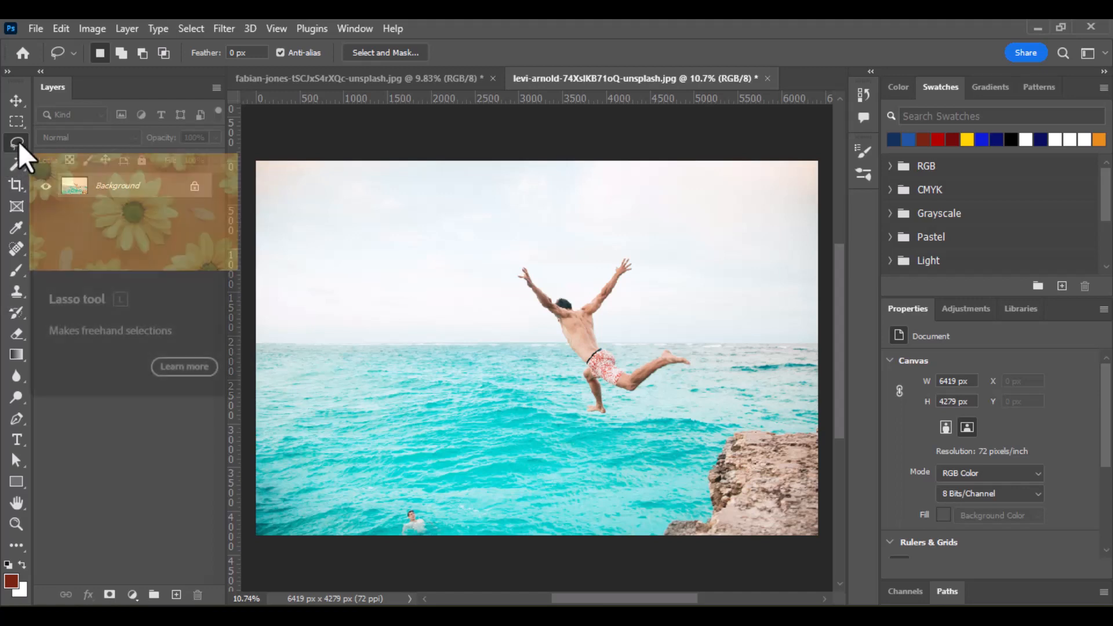
mouse_move(395, 526)
left_mouse_down()
mouse_move(415, 490)
mouse_move(435, 524)
mouse_move(430, 542)
mouse_move(394, 529)
left_mouse_up()
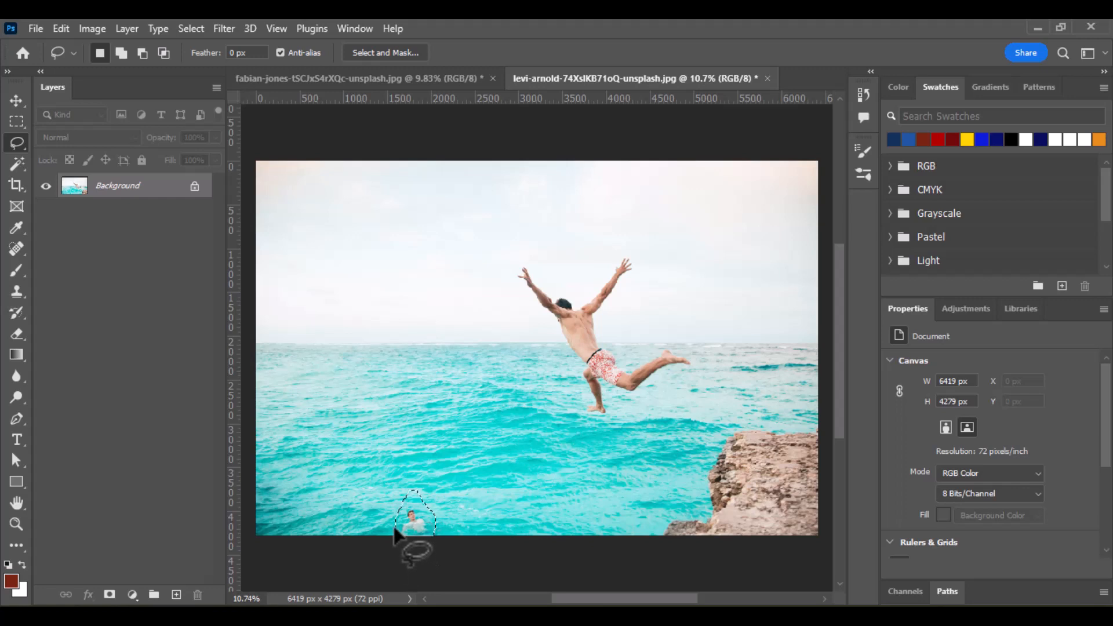
Remove the swimmer with Content-Aware Fill output to a new layer, and deselect the area
left_click(66, 28)
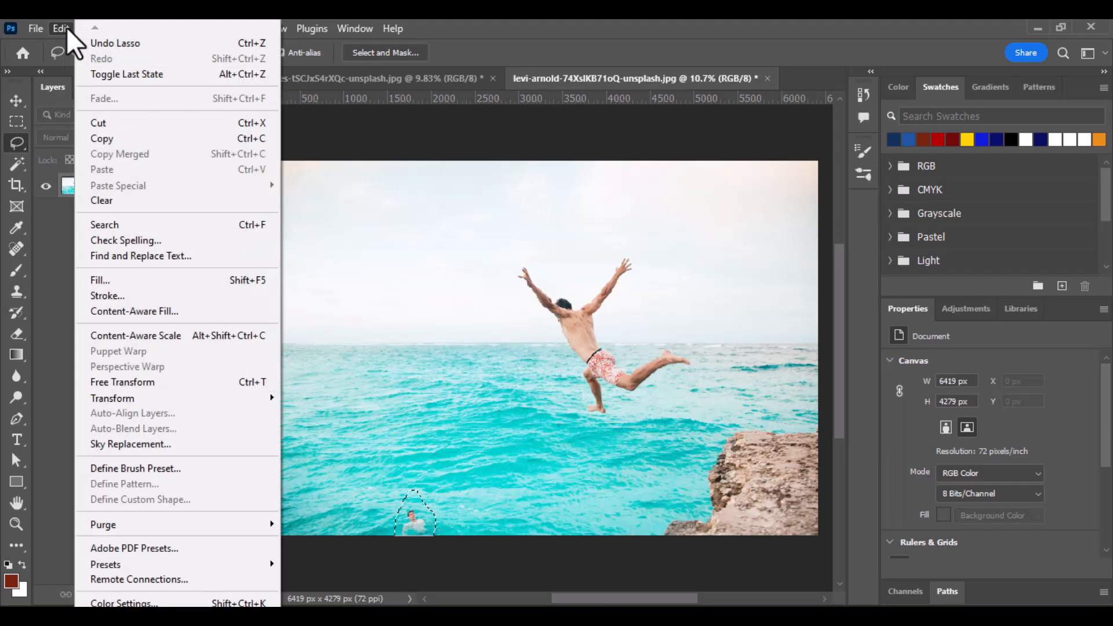
left_click(183, 312)
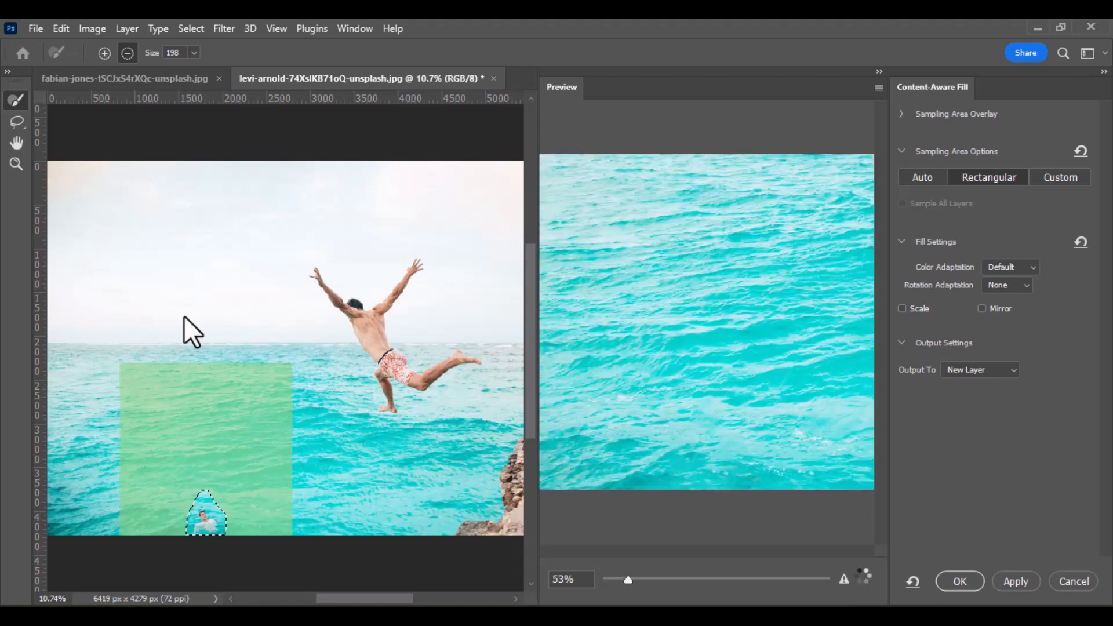
left_click(953, 583)
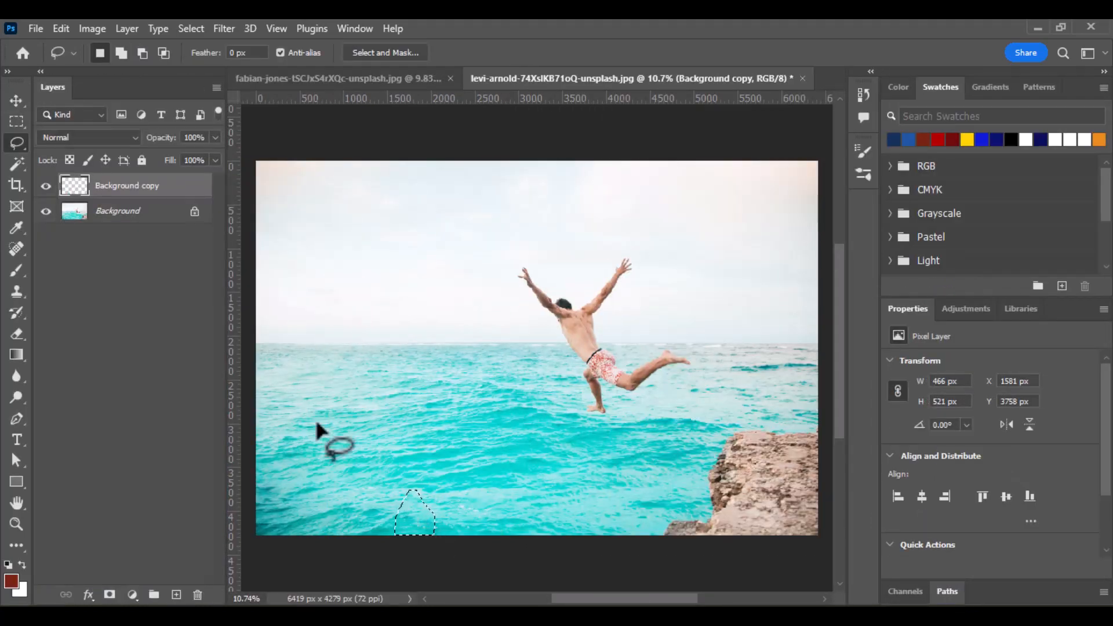
left_click(18, 100)
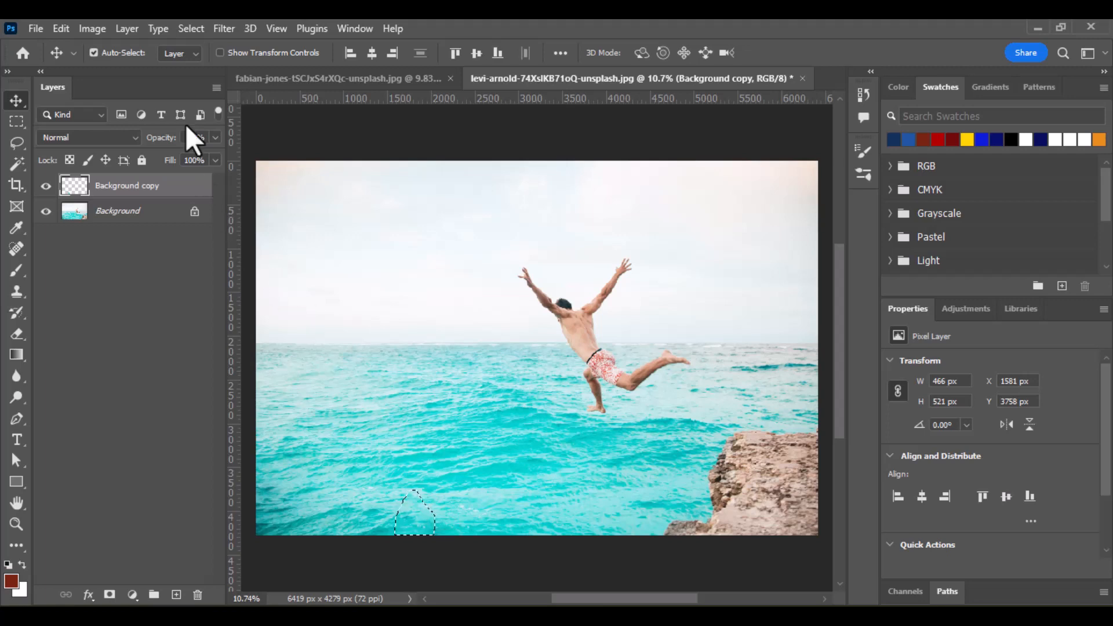
left_click(184, 29)
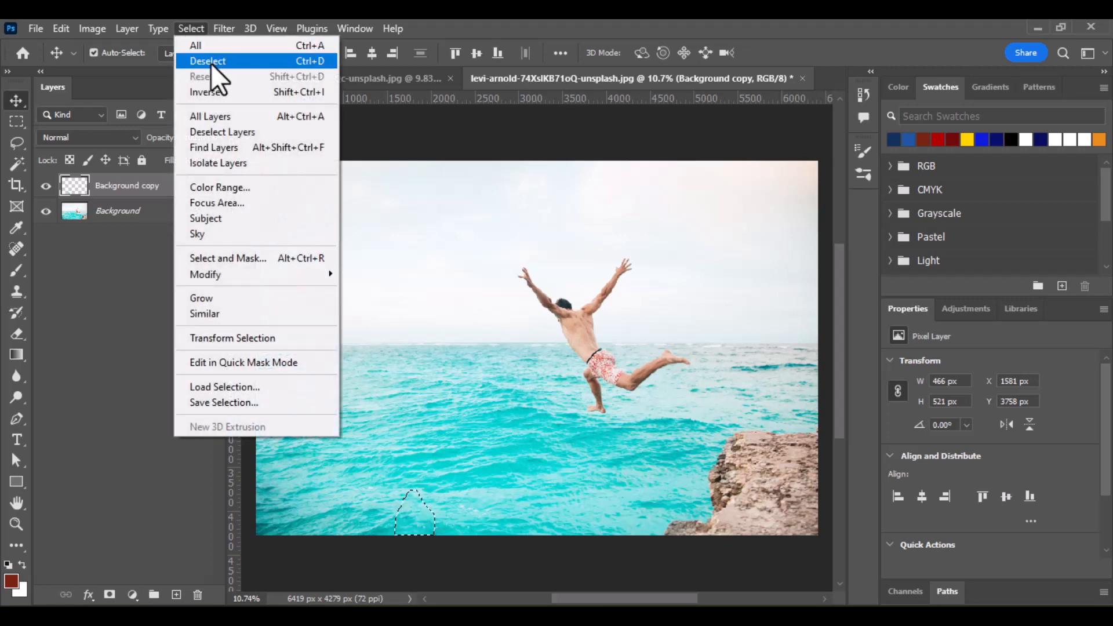
left_click(318, 63)
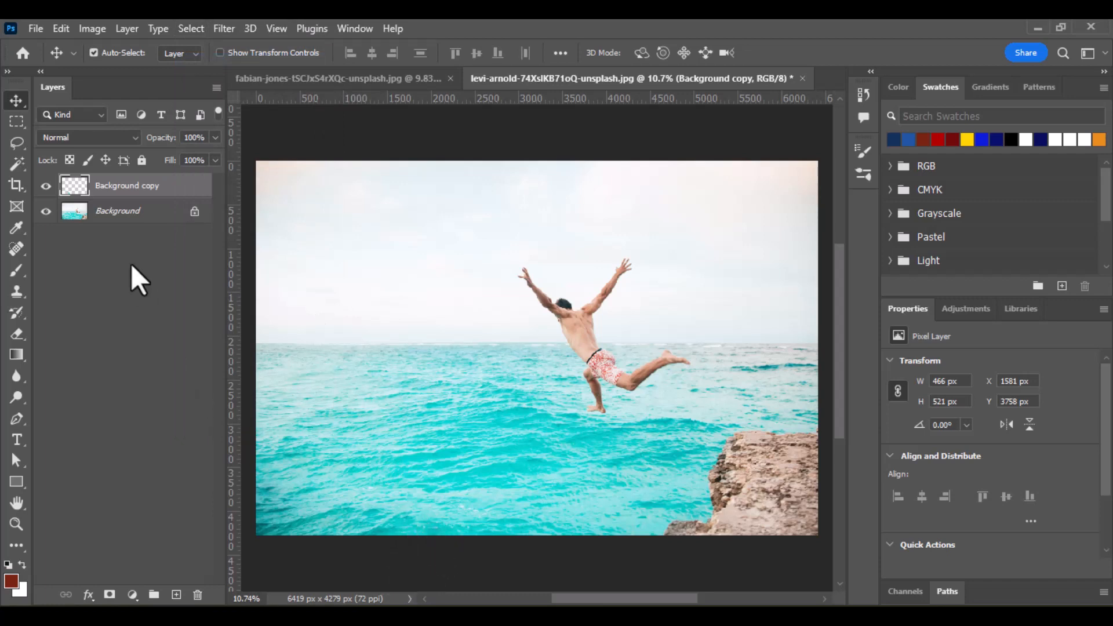
Toggle the fill layer's visibility to compare before and after, and merge the Background copy with the Background layer
left_click(46, 185)
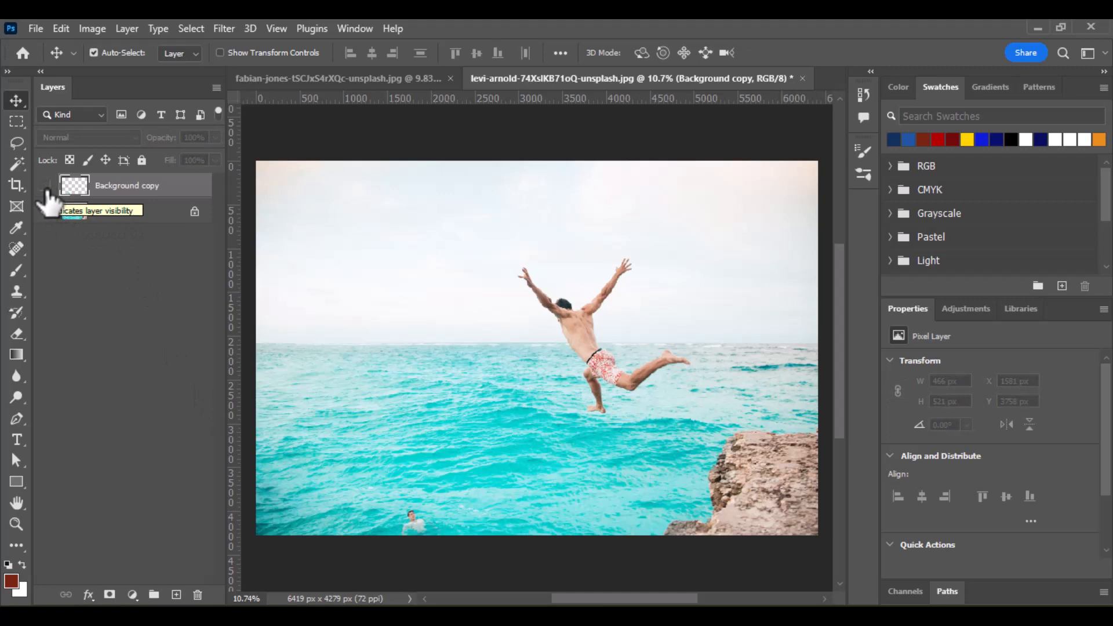
left_click(45, 186)
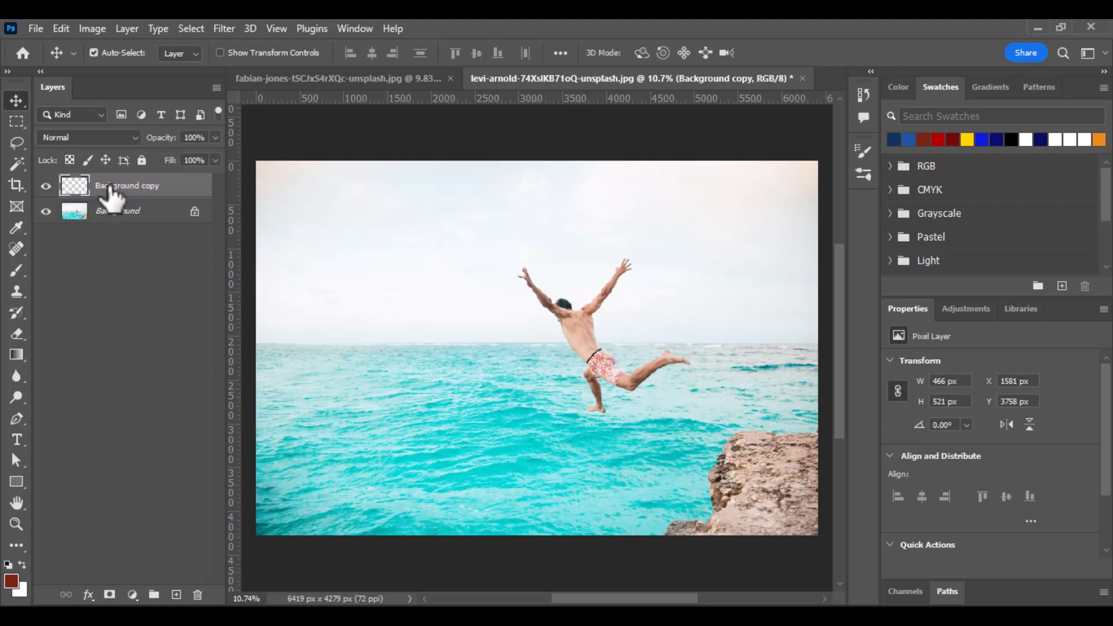
key("ctrl")
left_click(131, 213, "ctrl")
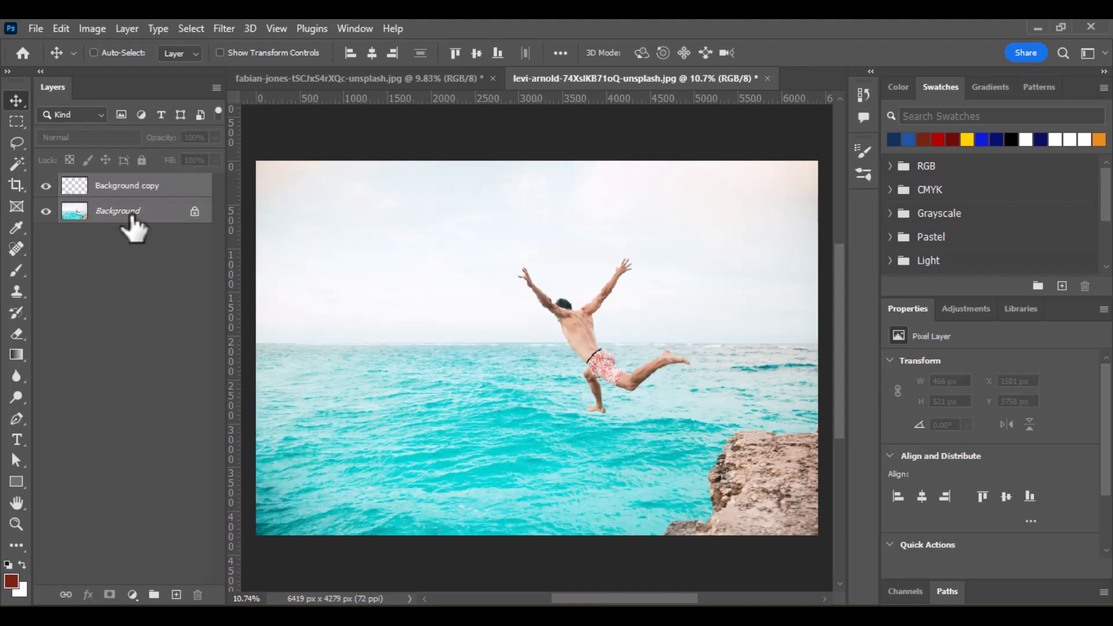
key("ctrl+e")
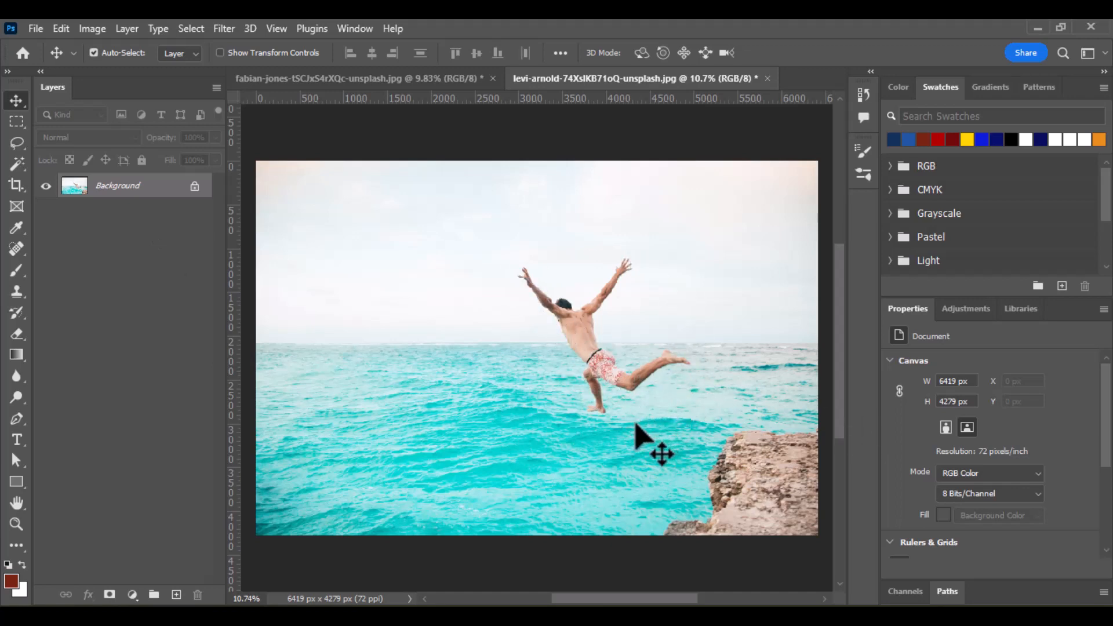
left_click(16, 138)
left_click(572, 371)
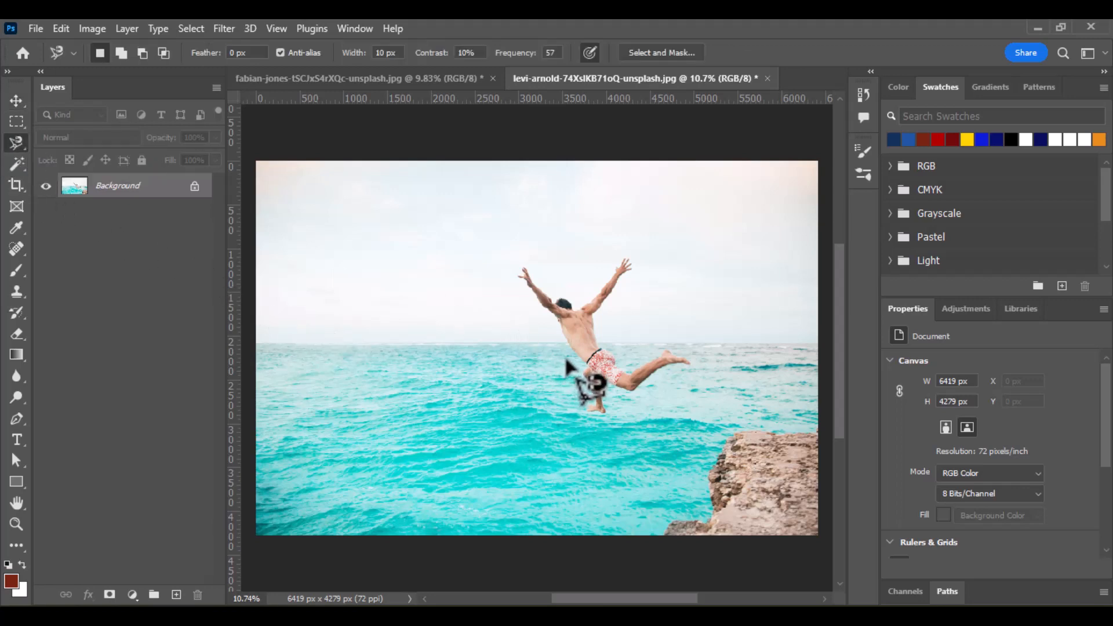
double_click(500, 380)
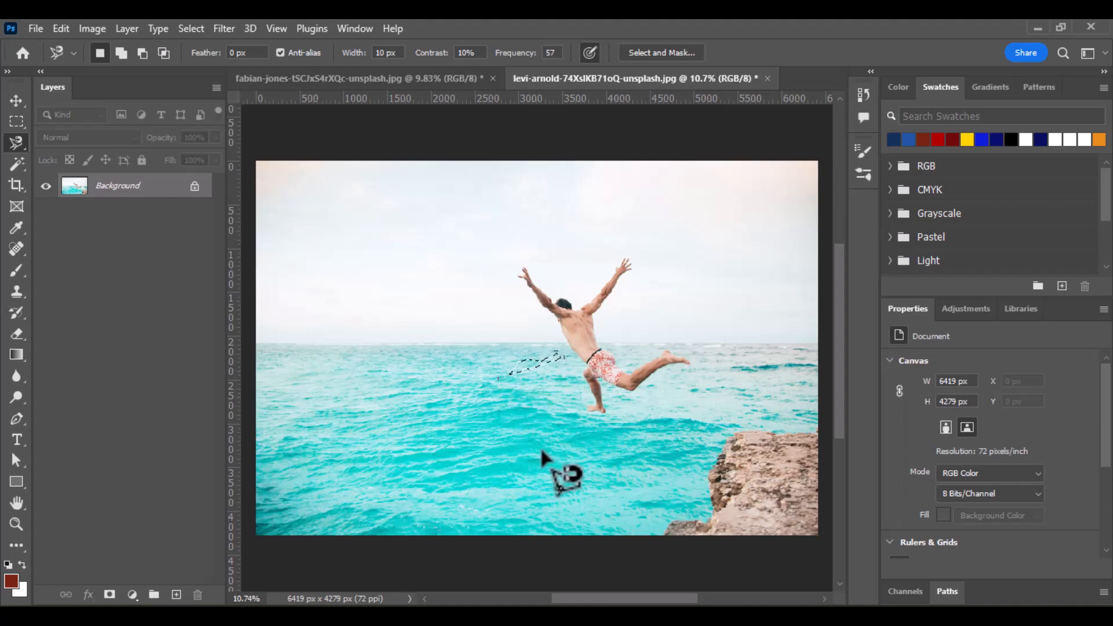
key("ctrl+d")
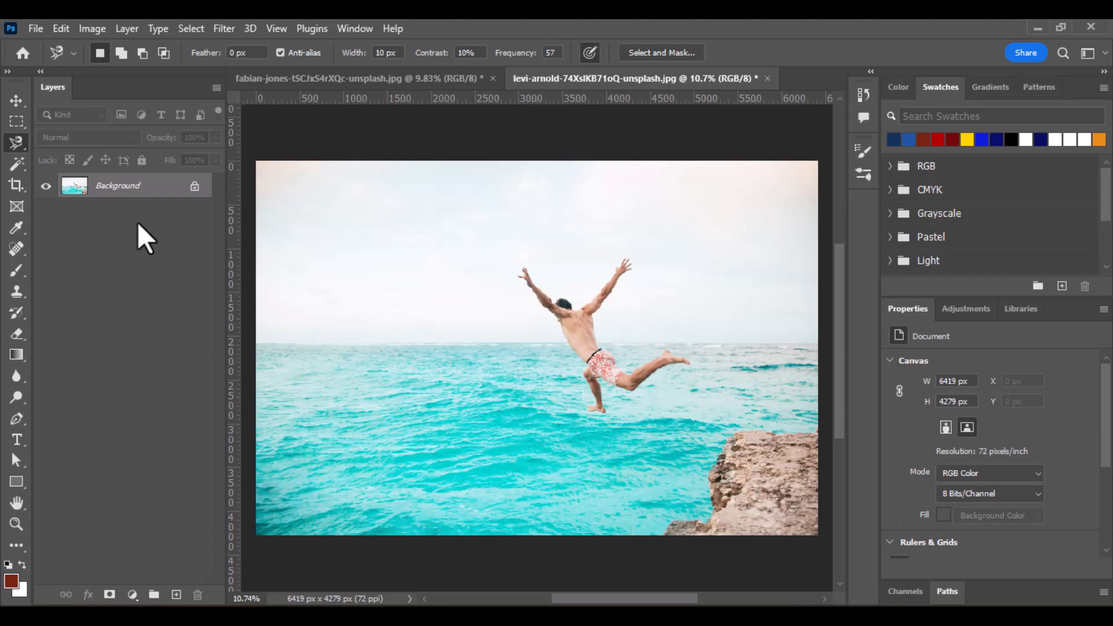
Outline the jumping man with a freehand Lasso selection, leaving a small margin around his arms and legs
left_click_drag(18, 146, 89, 140)
key("shift+l")
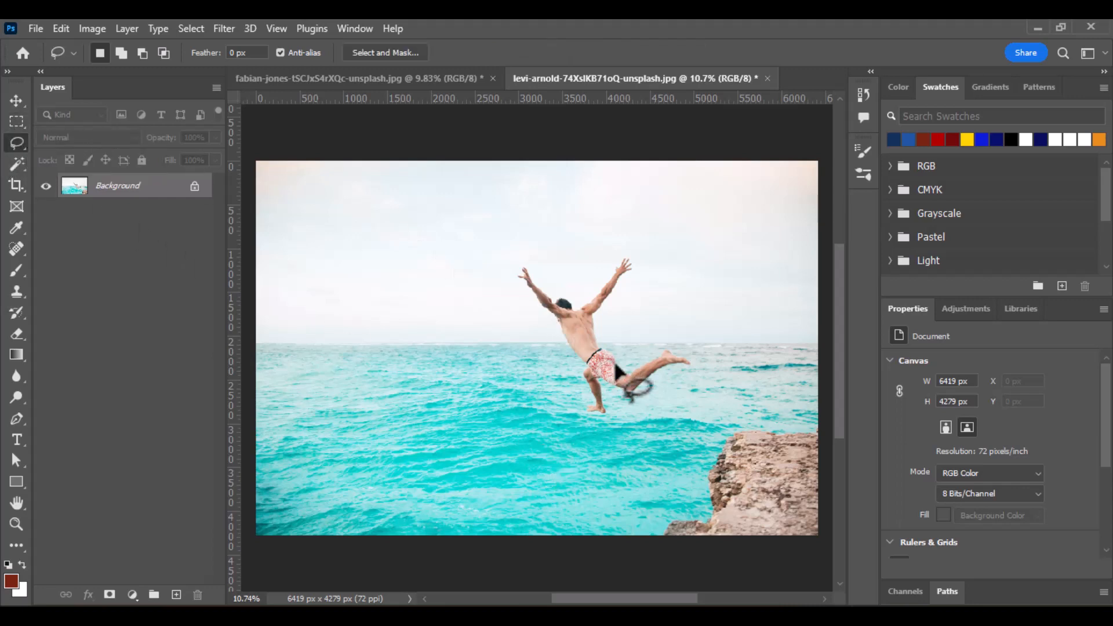
mouse_move(571, 363)
left_mouse_down()
mouse_move(524, 311)
mouse_move(508, 256)
mouse_move(533, 251)
mouse_move(548, 278)
mouse_move(585, 289)
mouse_move(609, 256)
mouse_move(644, 248)
mouse_move(642, 275)
mouse_move(602, 317)
mouse_move(603, 341)
mouse_move(639, 358)
mouse_move(667, 345)
mouse_move(701, 350)
mouse_move(704, 367)
mouse_move(600, 425)
mouse_move(574, 425)
mouse_move(576, 372)
left_mouse_up()
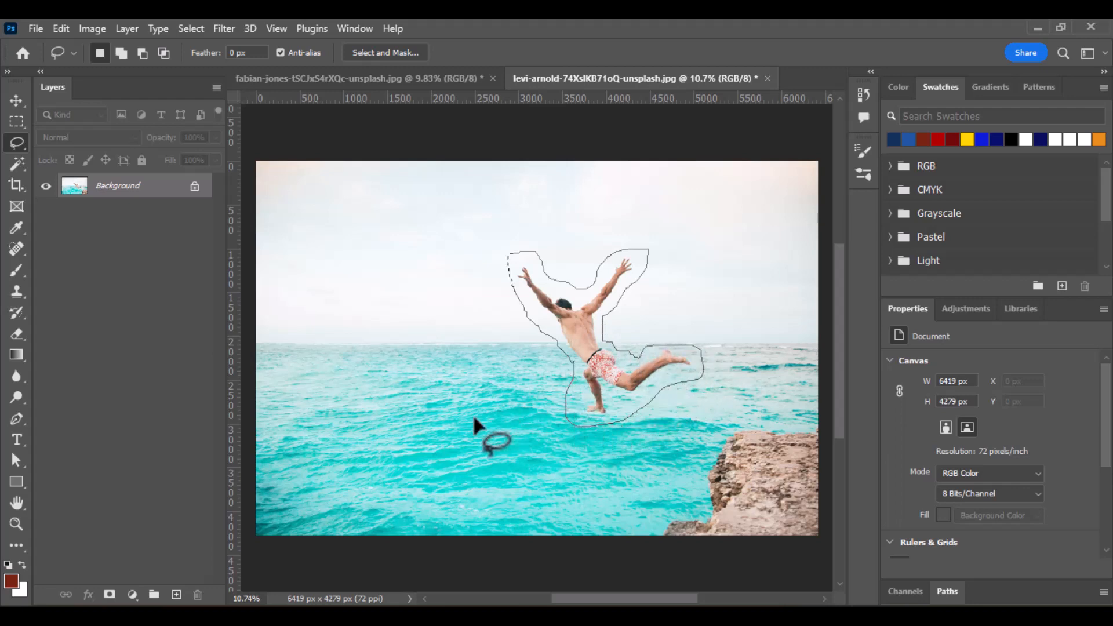
Remove the jumping man with Content-Aware Fill using rectangular sampling and output to a new layer, and deselect the area
left_click(57, 30)
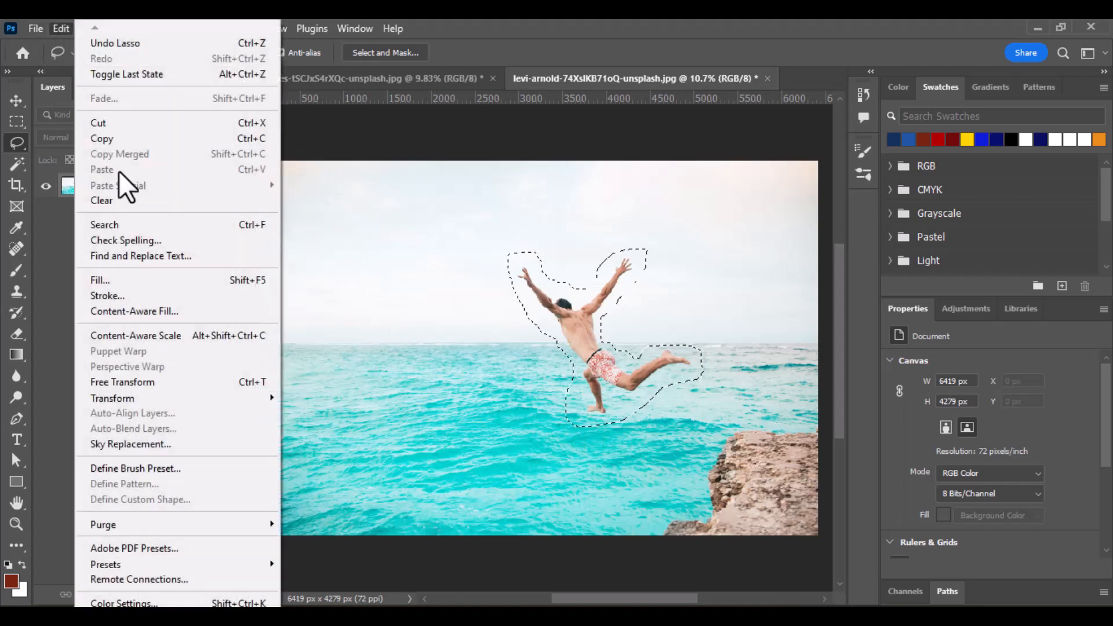
left_click(160, 311)
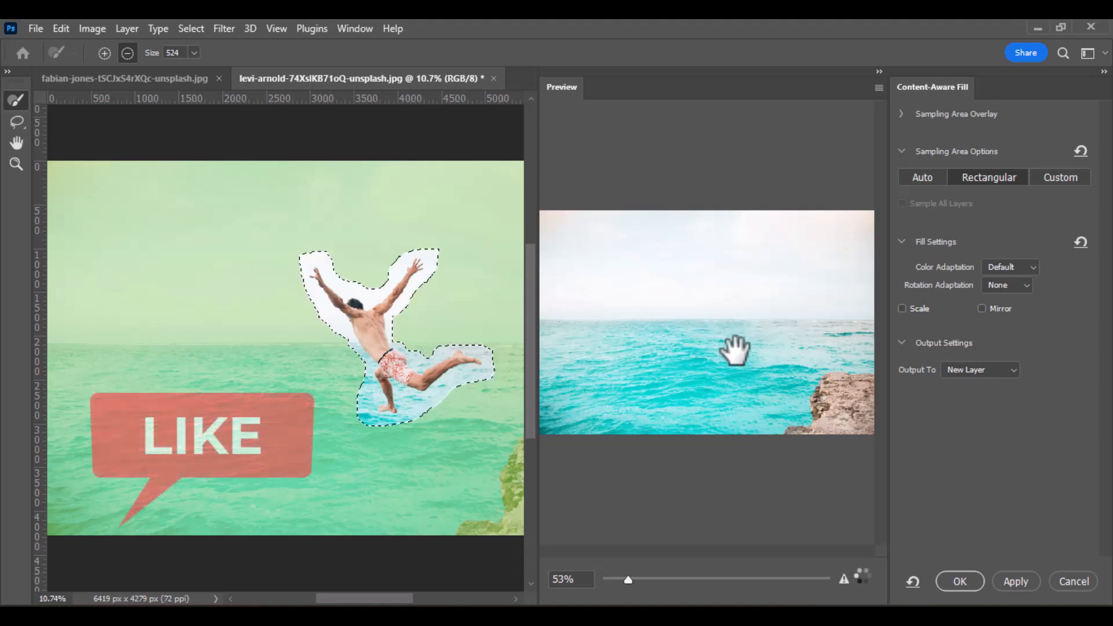
left_click(962, 583)
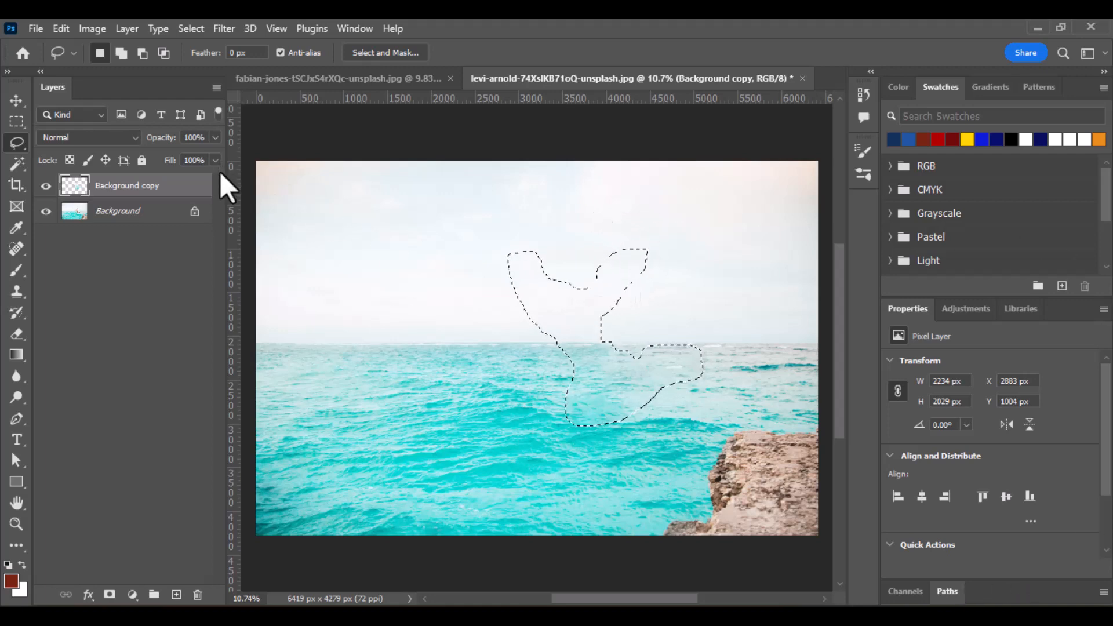
key("ctrl+d")
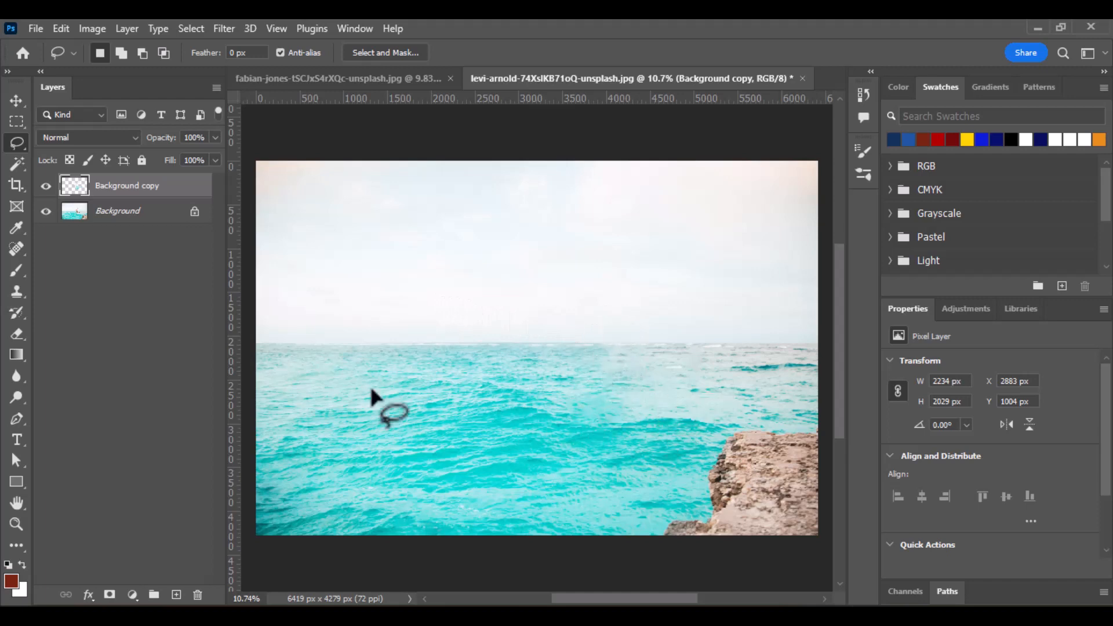
Select the Background layer together with the Background copy layer and merge them into one
left_click(15, 100)
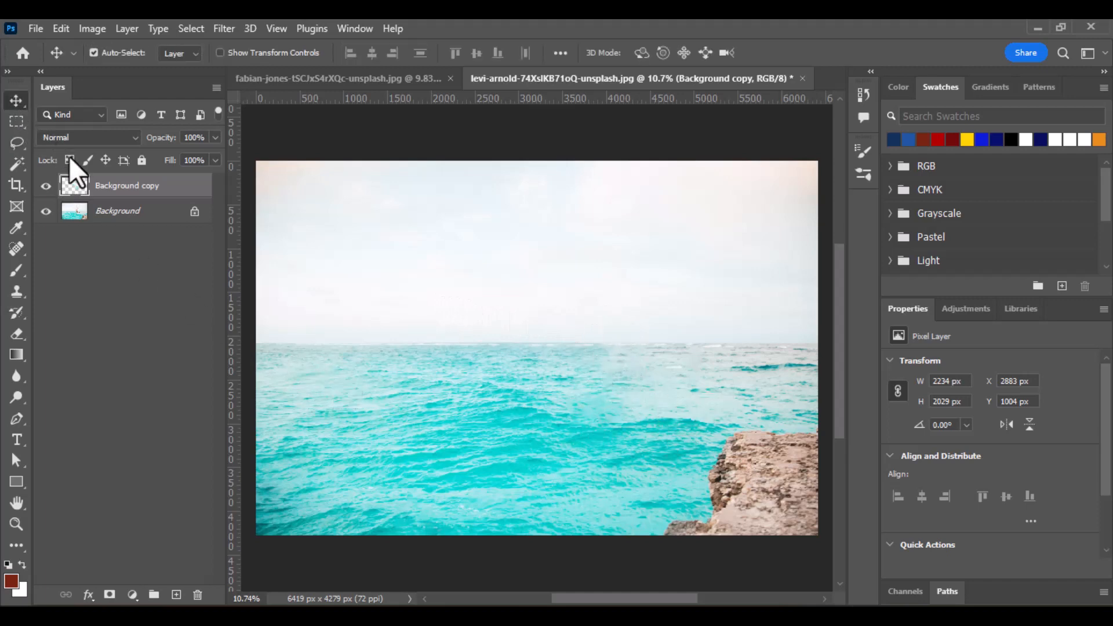
left_click(167, 219, "ctrl")
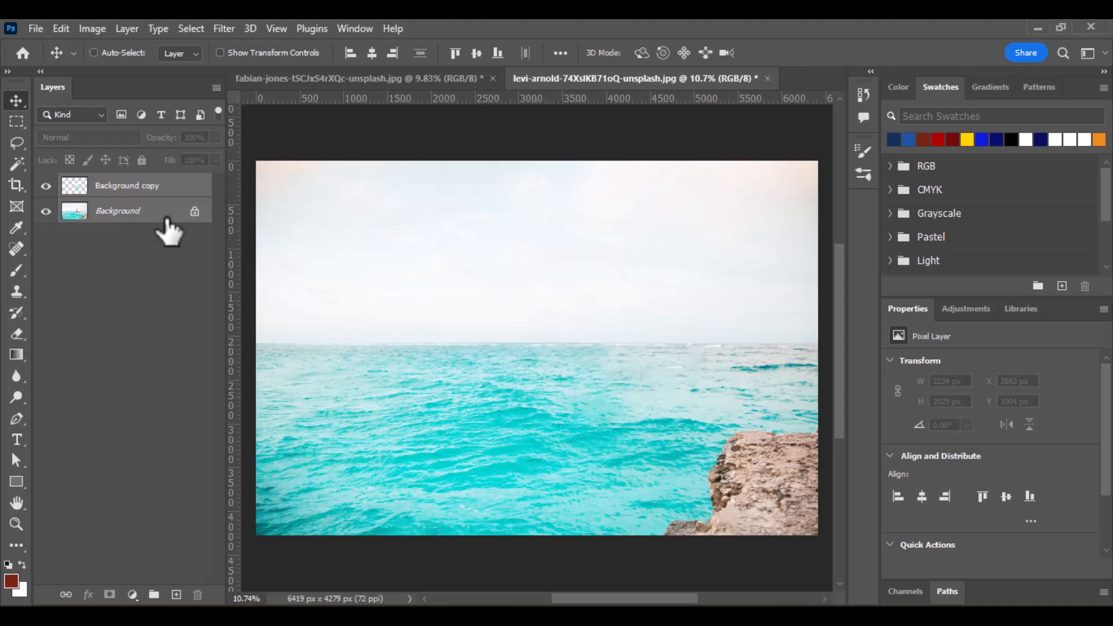
key("ctrl+e")
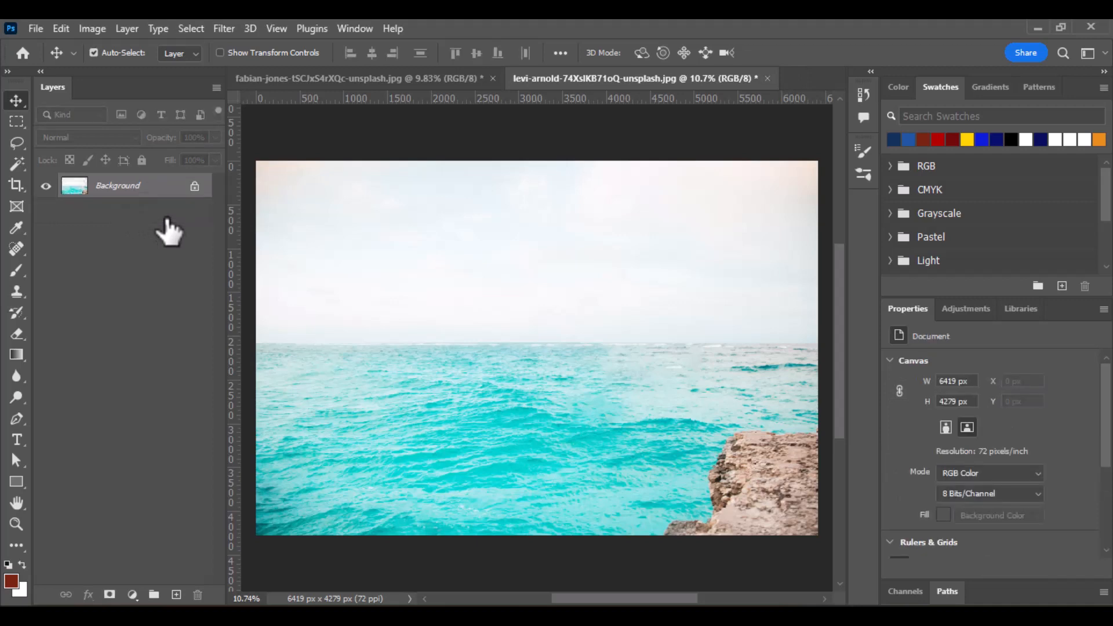